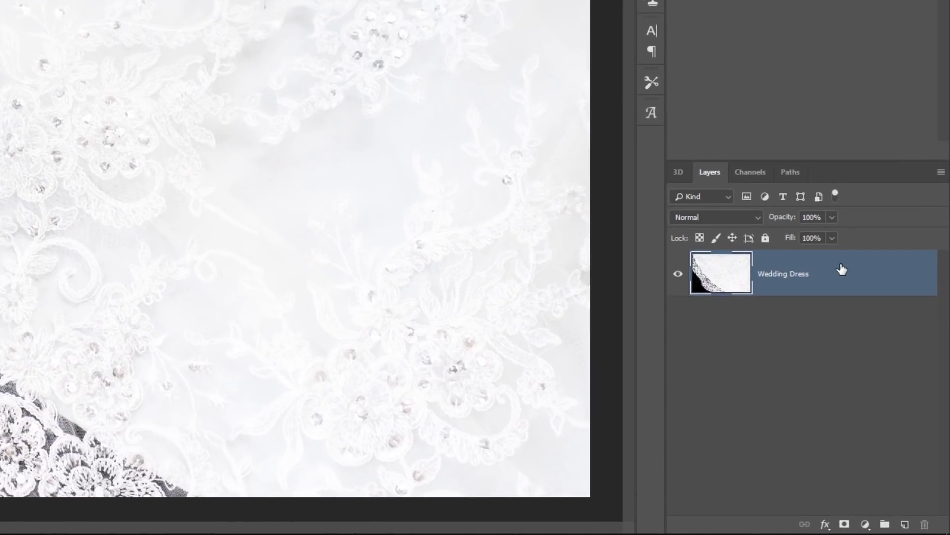
Convert the Wedding Dress layer to a smart object and open it in Camera Raw Filter
right_click(841, 269)
click(734, 112)
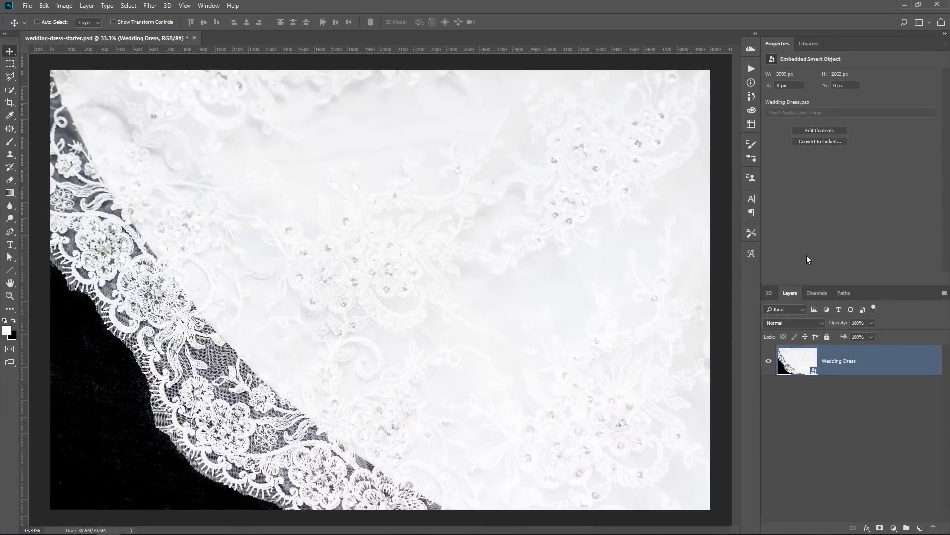
click(150, 6)
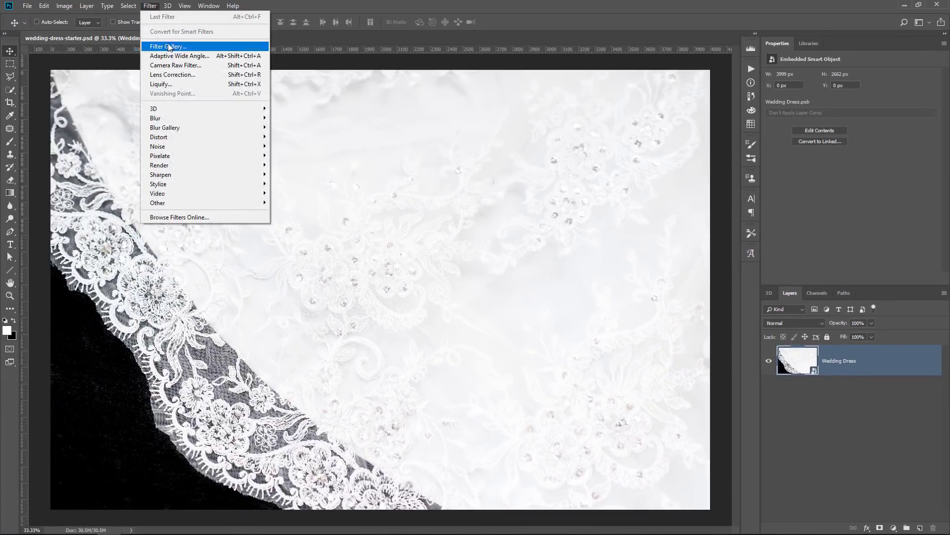
click(174, 65)
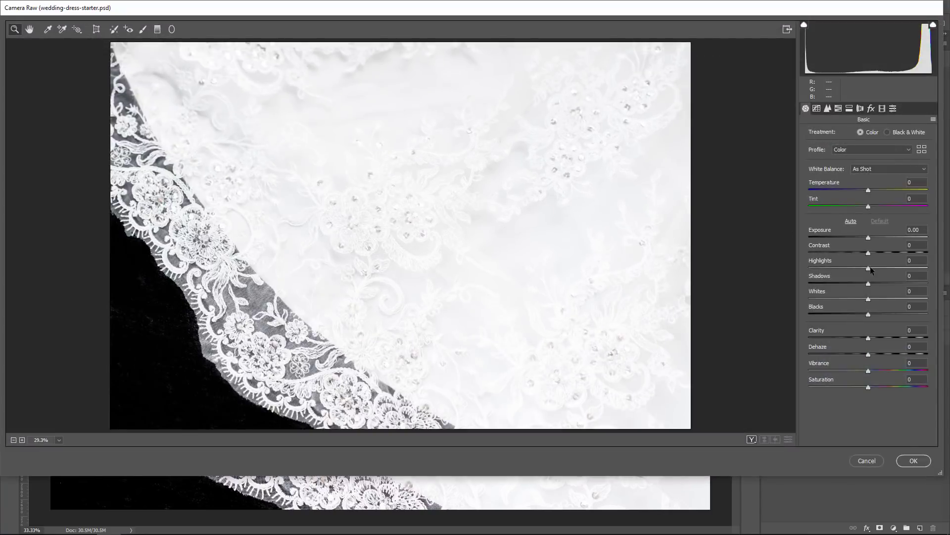
Set Highlights -49, Shadows +48, slight Clarity and Sharpening Amount 91 on the lace photo
mouse_move(872, 270)
mouse_down()
mouse_move(845, 273)
mouse_move(897, 285)
mouse_up()
drag(869, 339, 875, 341)
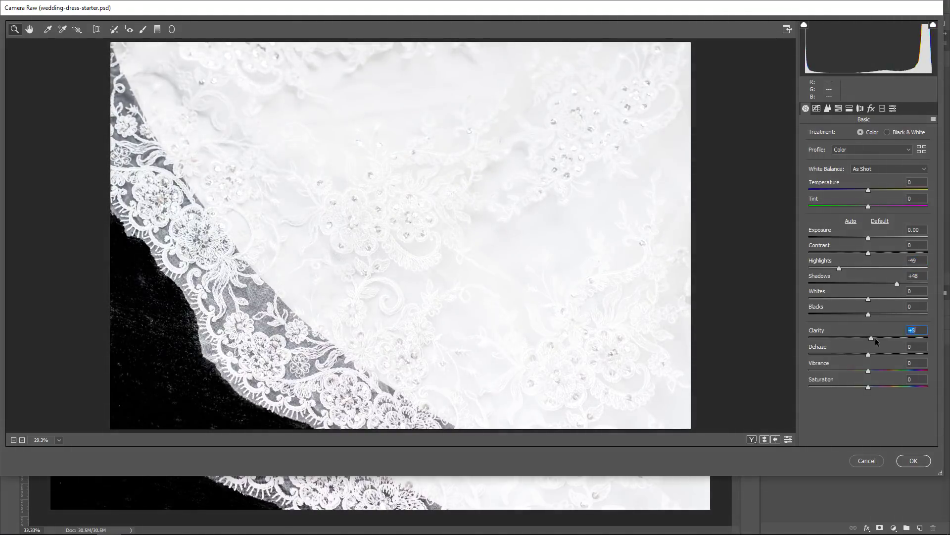
click(827, 108)
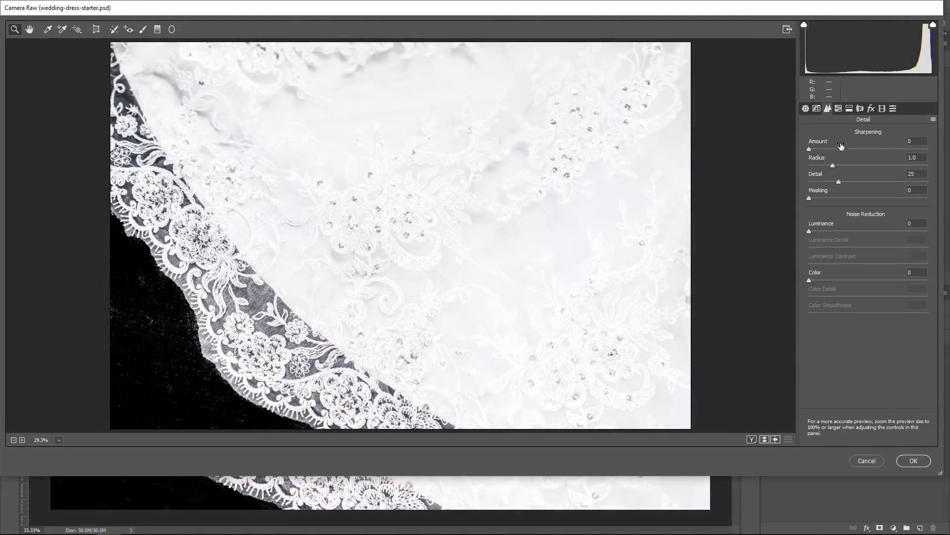
drag(841, 146, 879, 150)
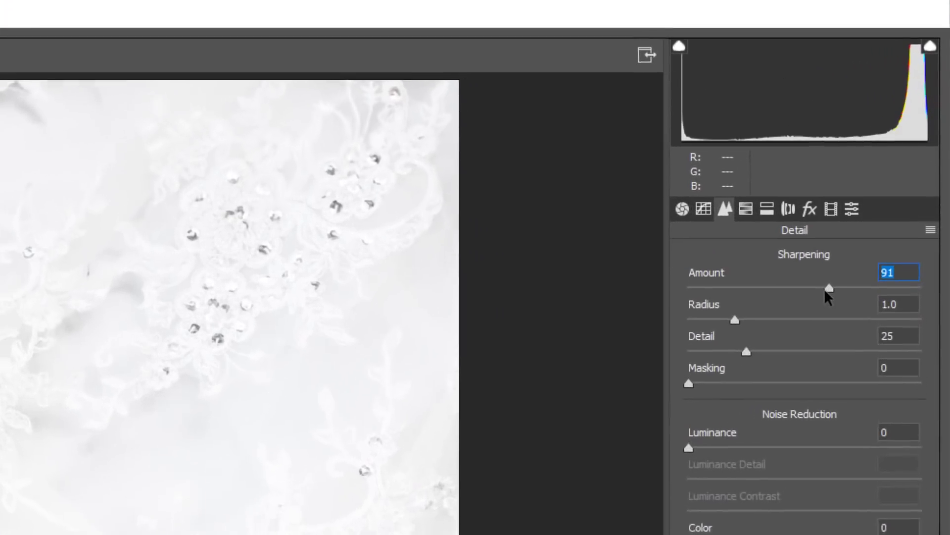
Reset the lace photo's adjustments to Camera Raw Defaults and return to the Basic panel
click(931, 237)
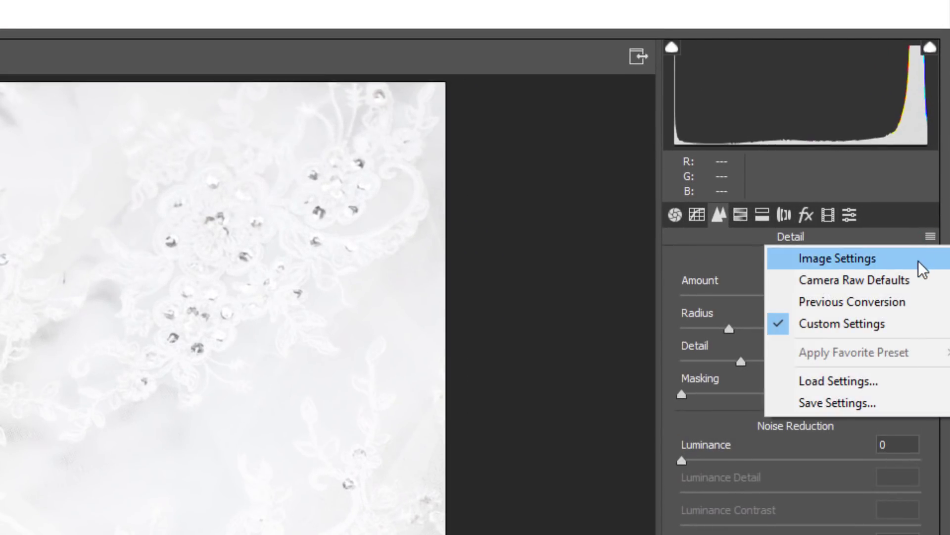
click(919, 280)
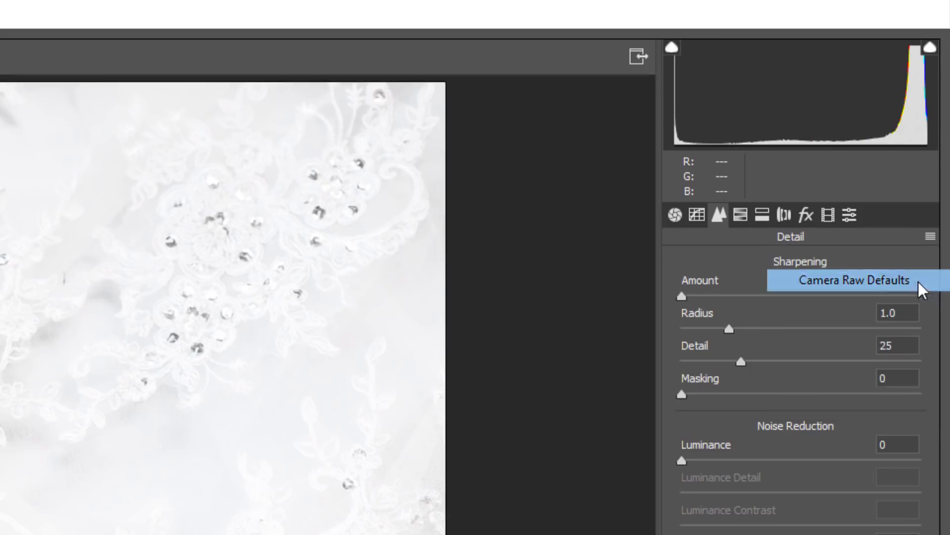
click(675, 214)
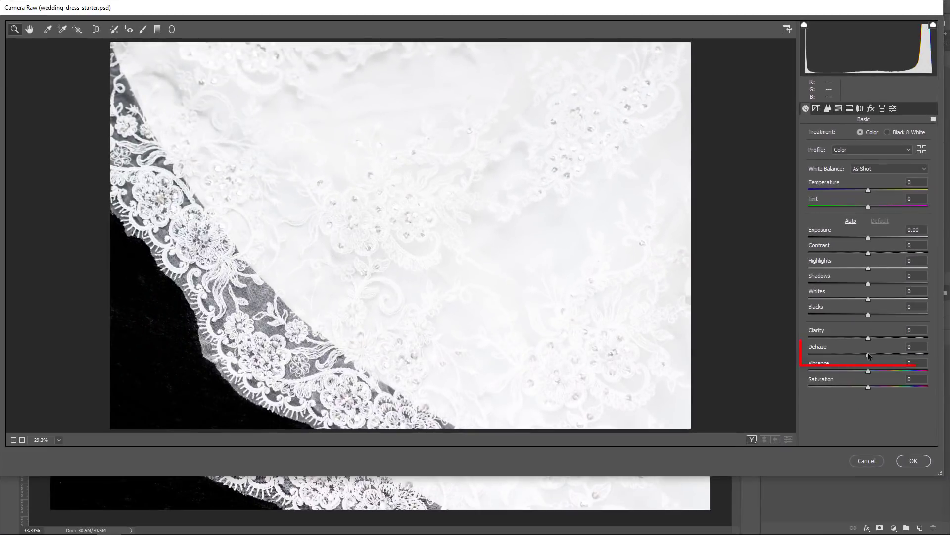
Set Dehaze to +50, Clarity to +19 and Shadows to -15
click(870, 355)
drag(871, 356, 898, 353)
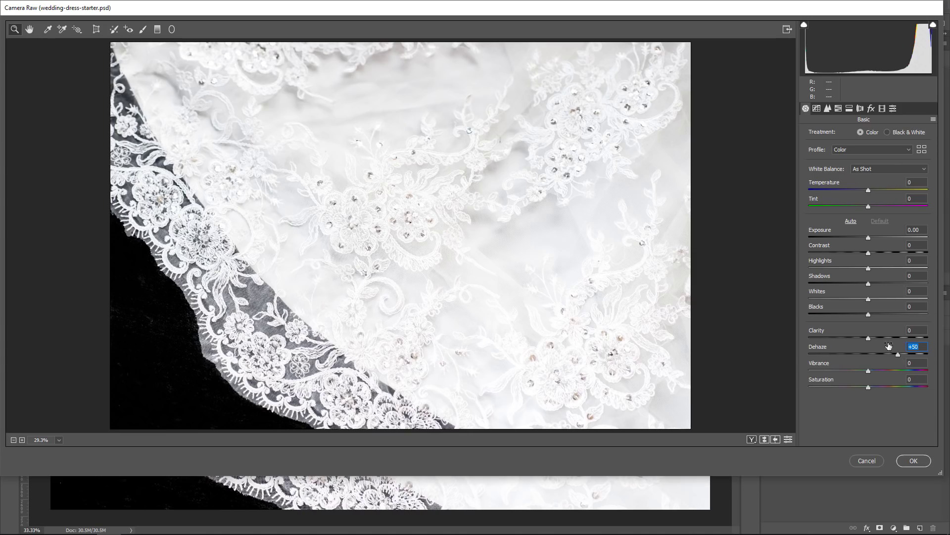
drag(869, 337, 881, 339)
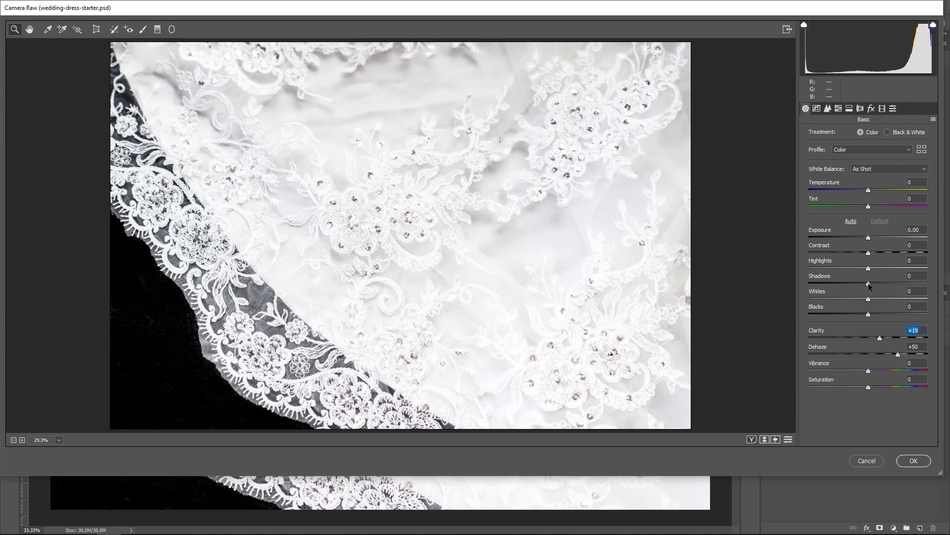
drag(868, 284, 860, 285)
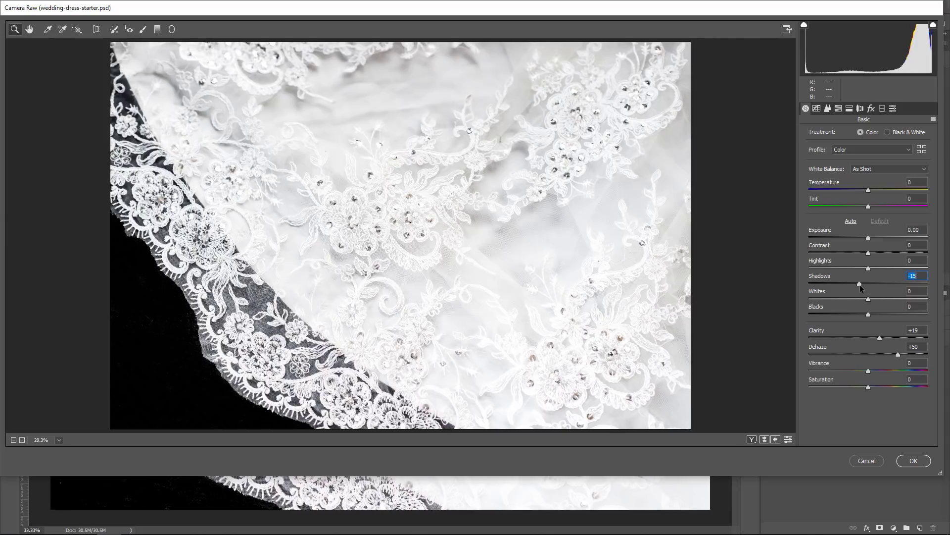
Apply the Camera Raw edits and toggle the smart filter to compare before and after
click(913, 460)
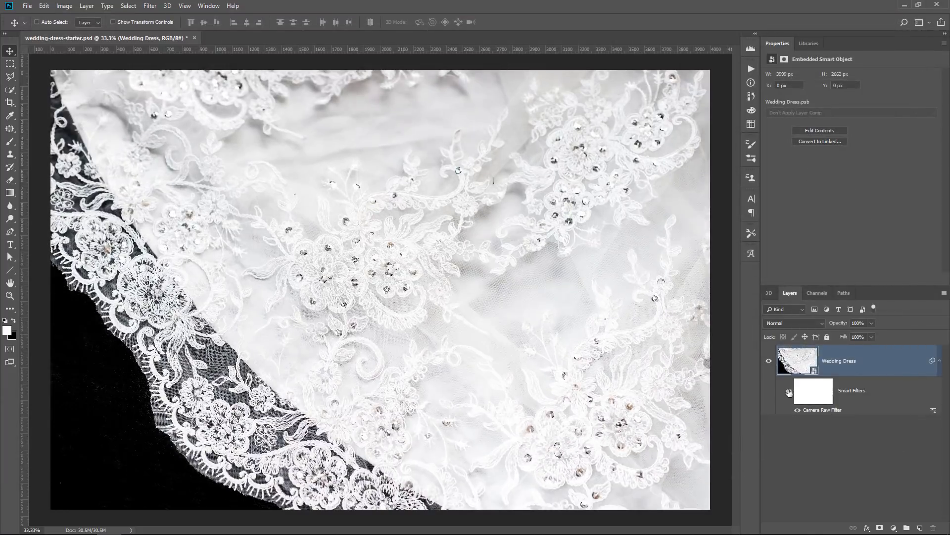
click(789, 392)
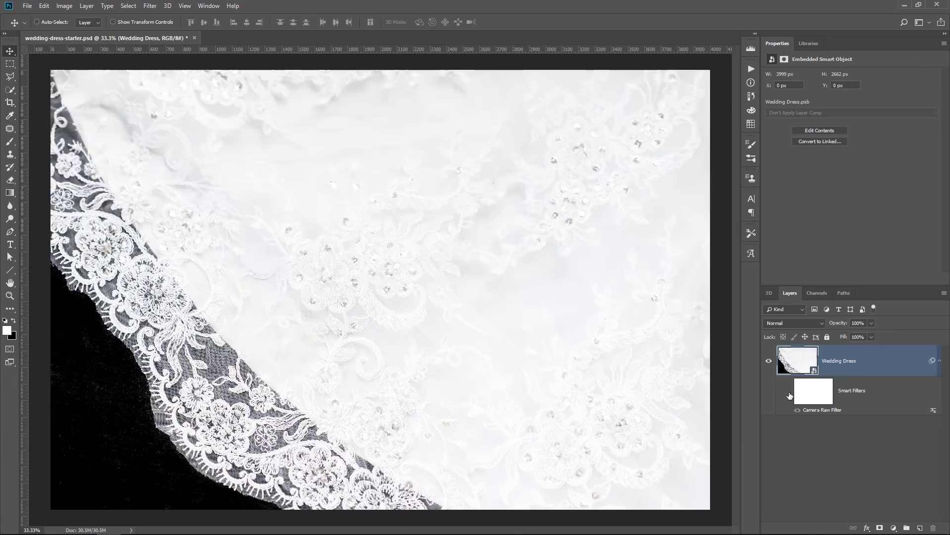
click(789, 394)
click(787, 397)
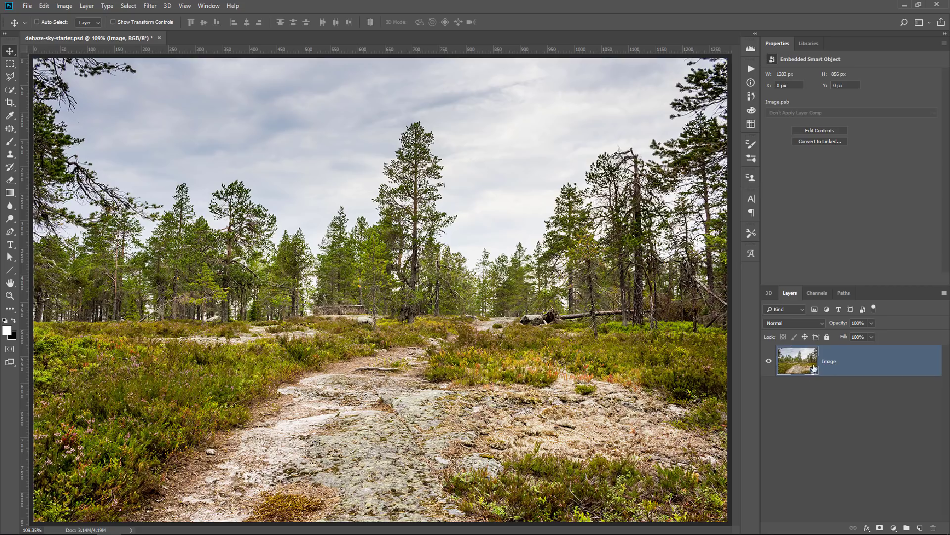
On the forest photo, add a top-down Camera Raw graduated filter with Dehaze +70
click(150, 6)
click(179, 66)
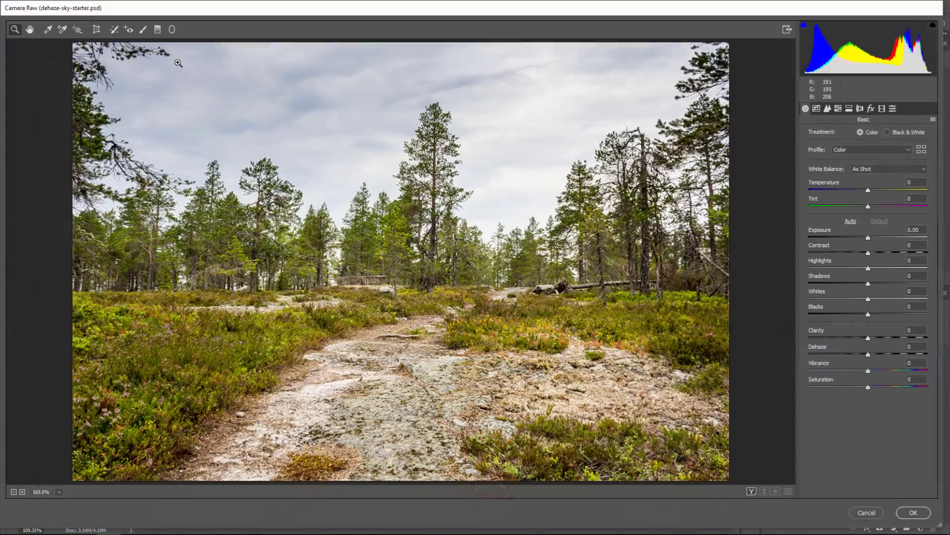
click(159, 32)
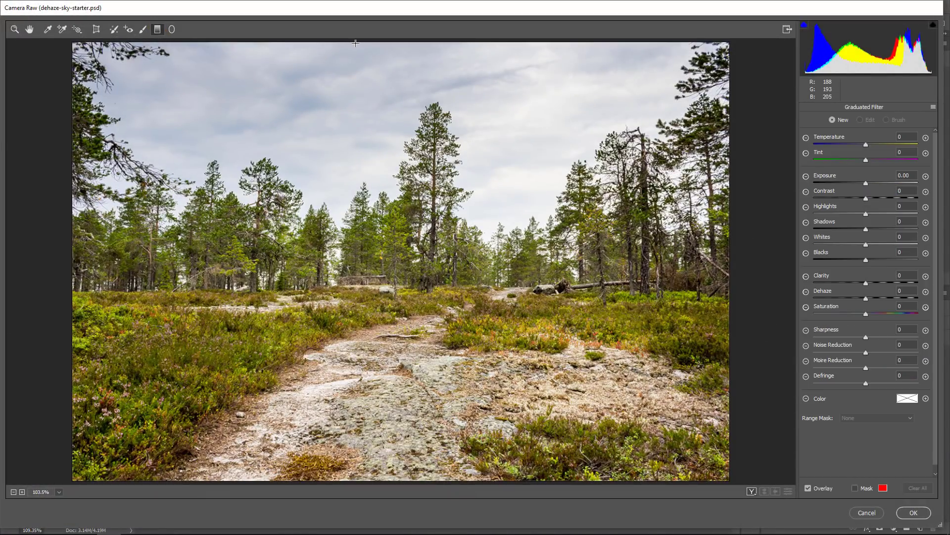
drag(356, 43, 356, 475)
drag(866, 298, 903, 298)
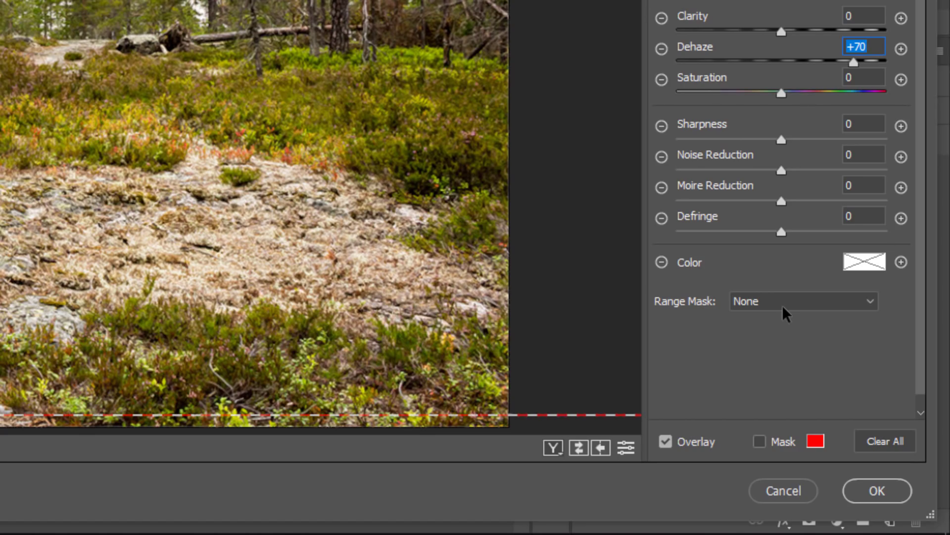
Give the graduated filter a Luminance range mask spanning 60 to 100
click(782, 305)
click(773, 349)
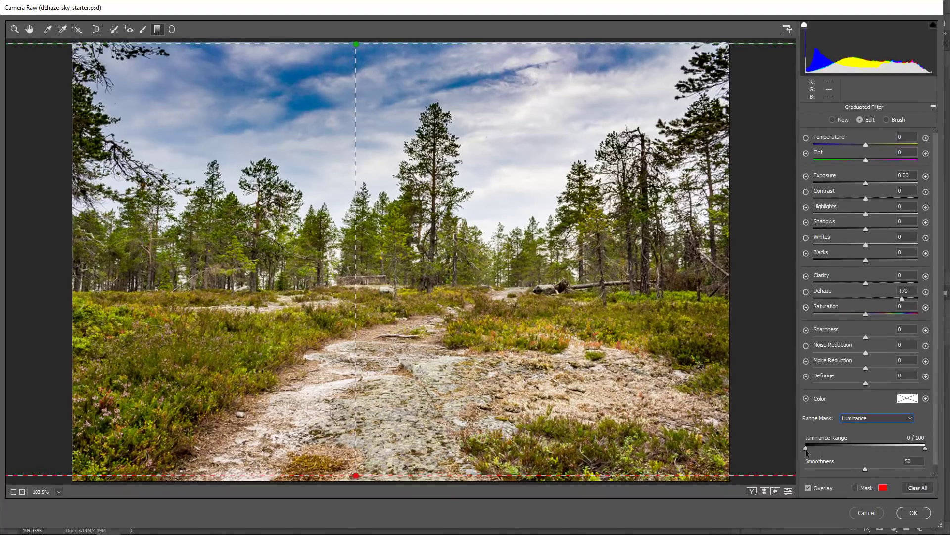
drag(806, 447, 877, 447)
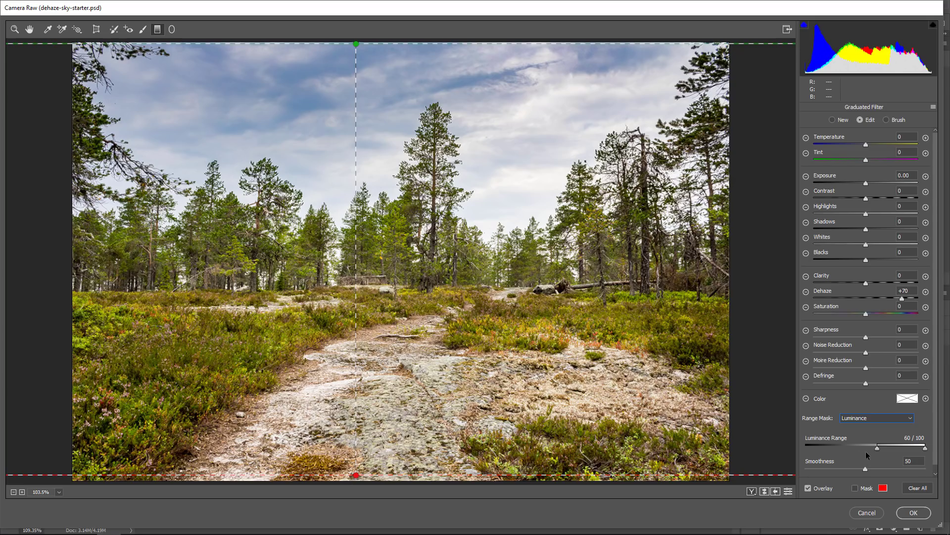
Apply the sky Camera Raw filter and toggle the smart filter to compare the sky
click(904, 515)
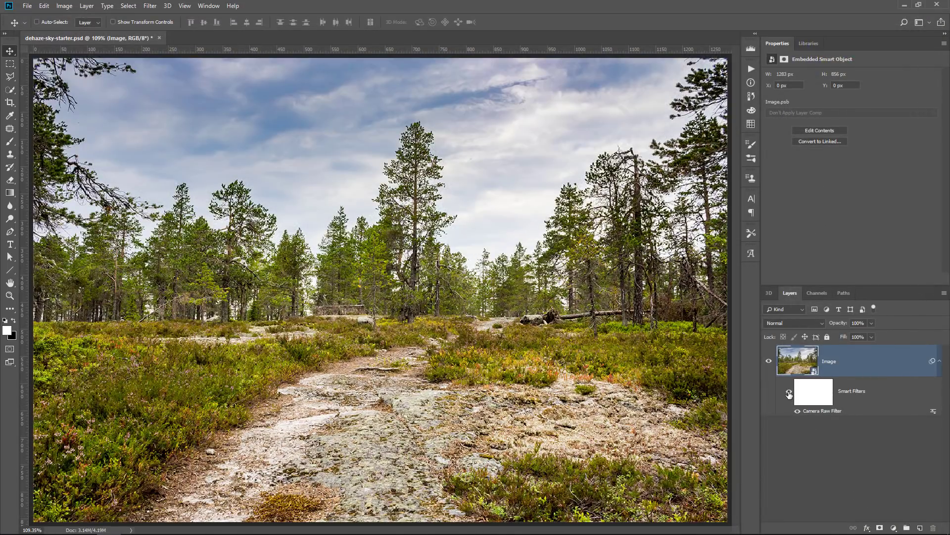
click(789, 392)
click(789, 392)
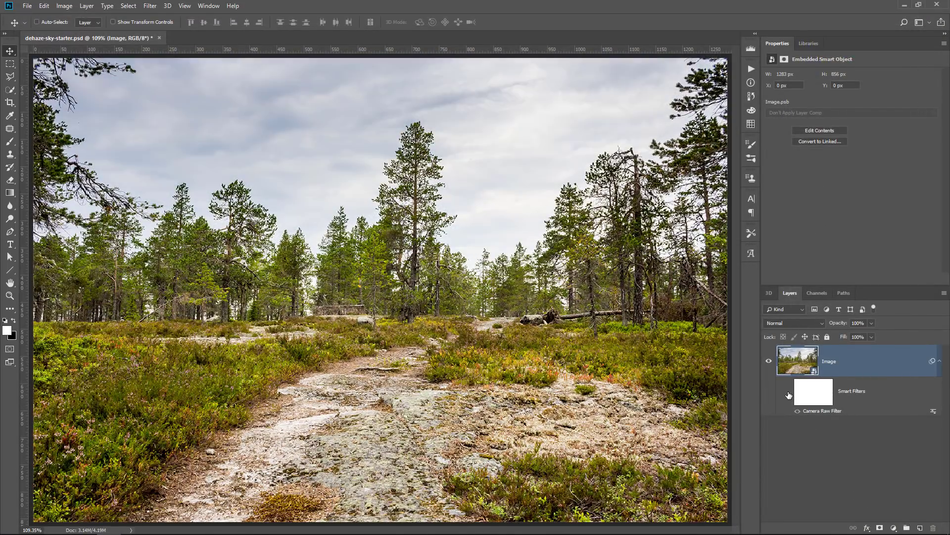
click(789, 392)
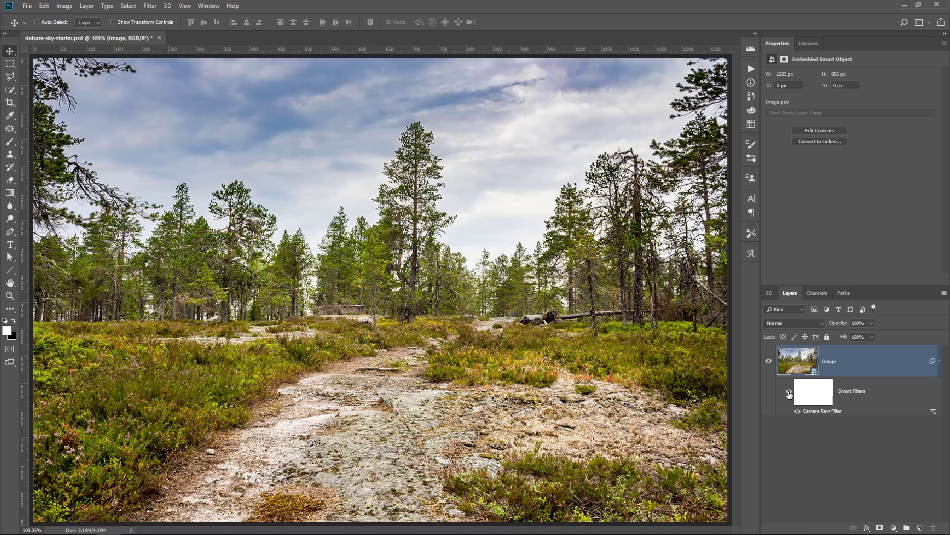
click(790, 392)
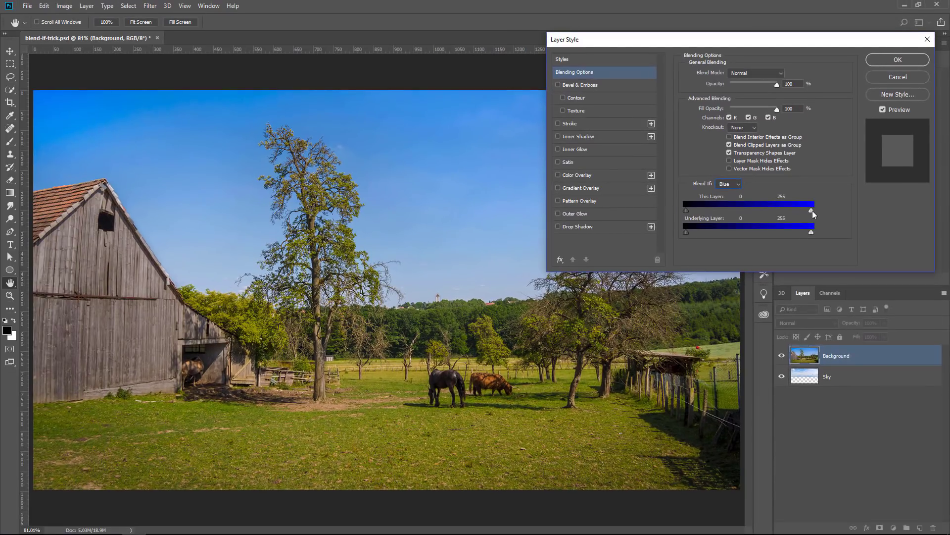
Drag the Blend If Blue This Layer white slider to 188 to reveal the Sky layer's clouds
drag(811, 210, 779, 211)
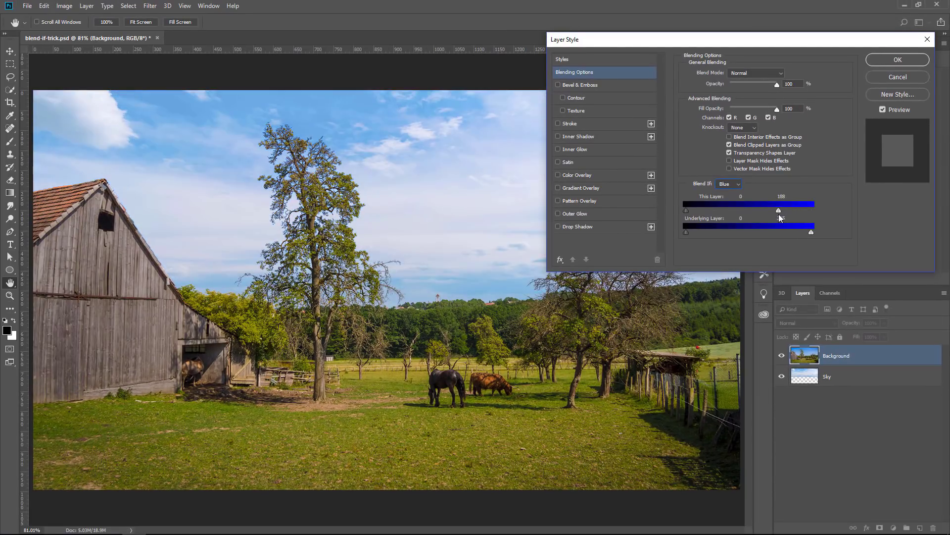